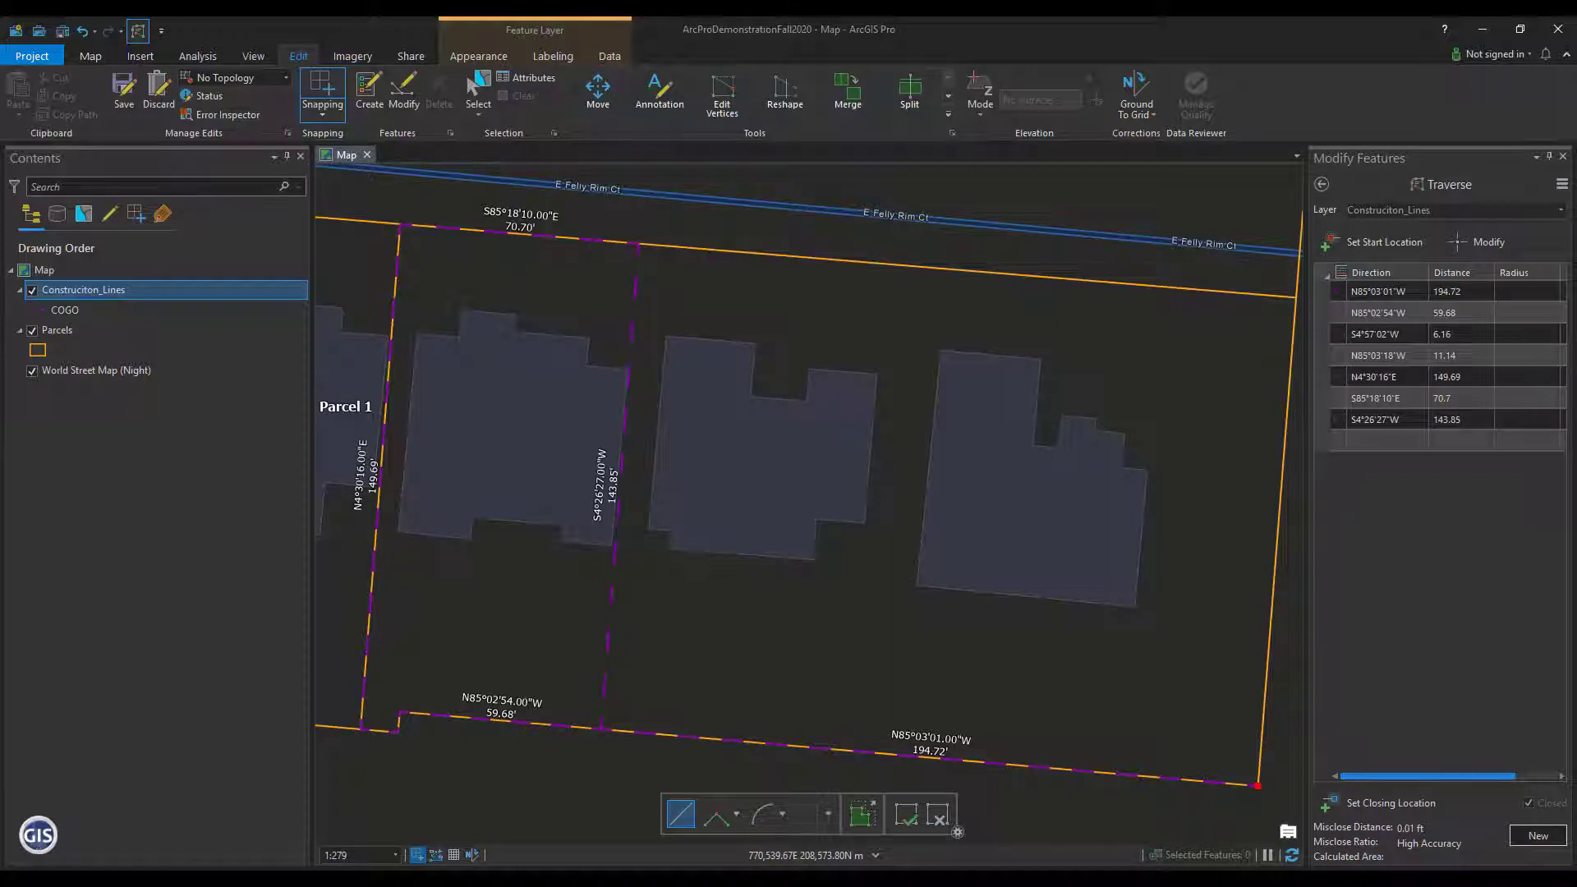
# Step: Start exporting the traverse via Export ArcMap Traverse File from the Traverse pane menu
pyautogui.click(1562, 184)
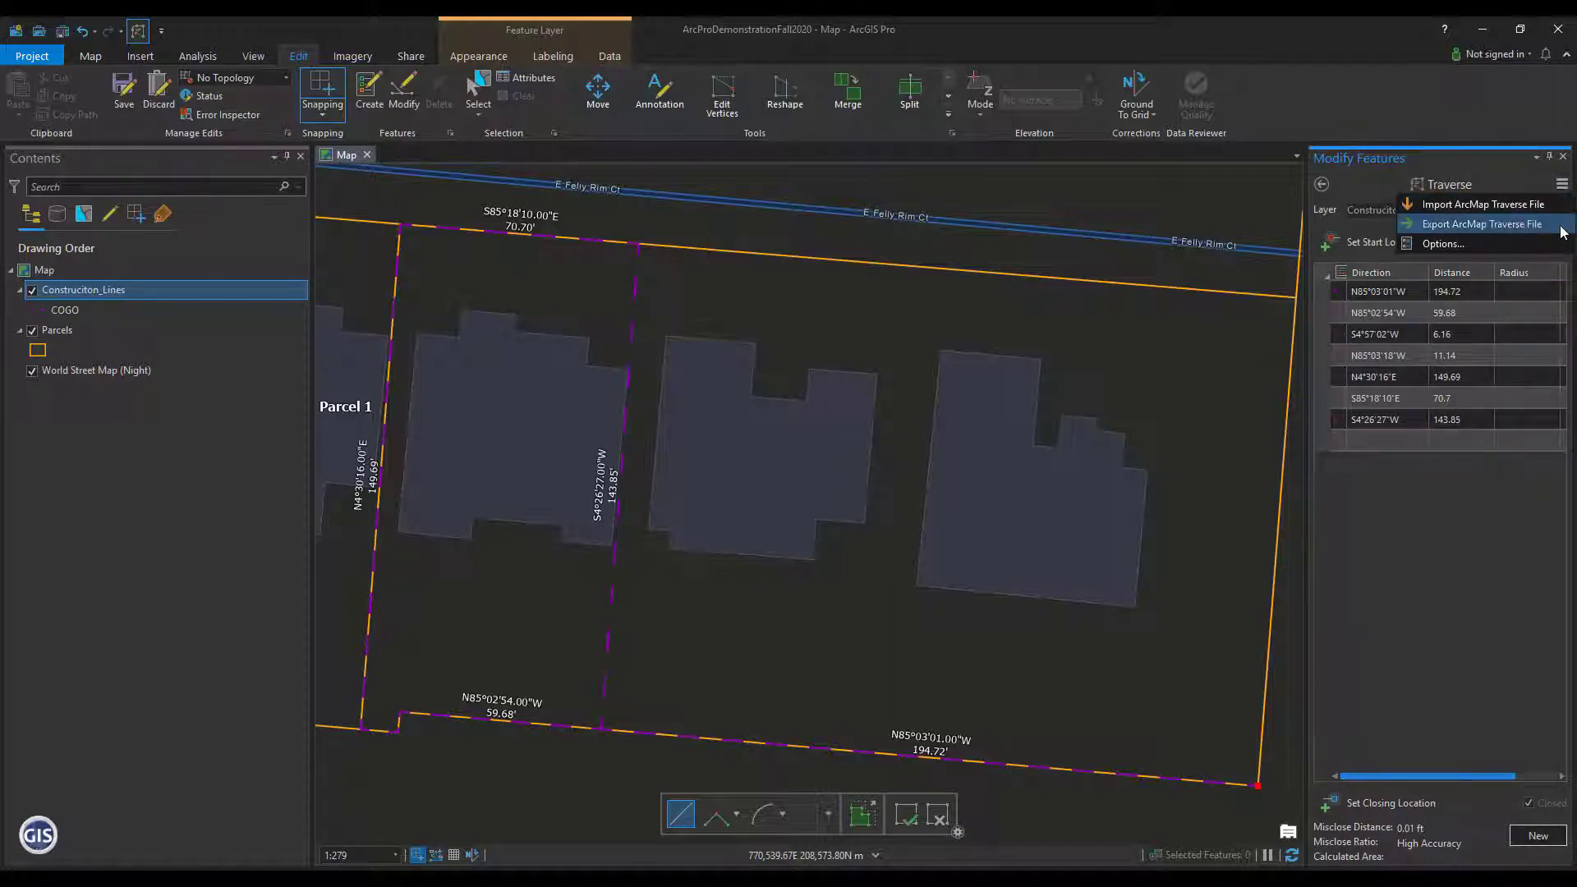
pyautogui.click(1482, 225)
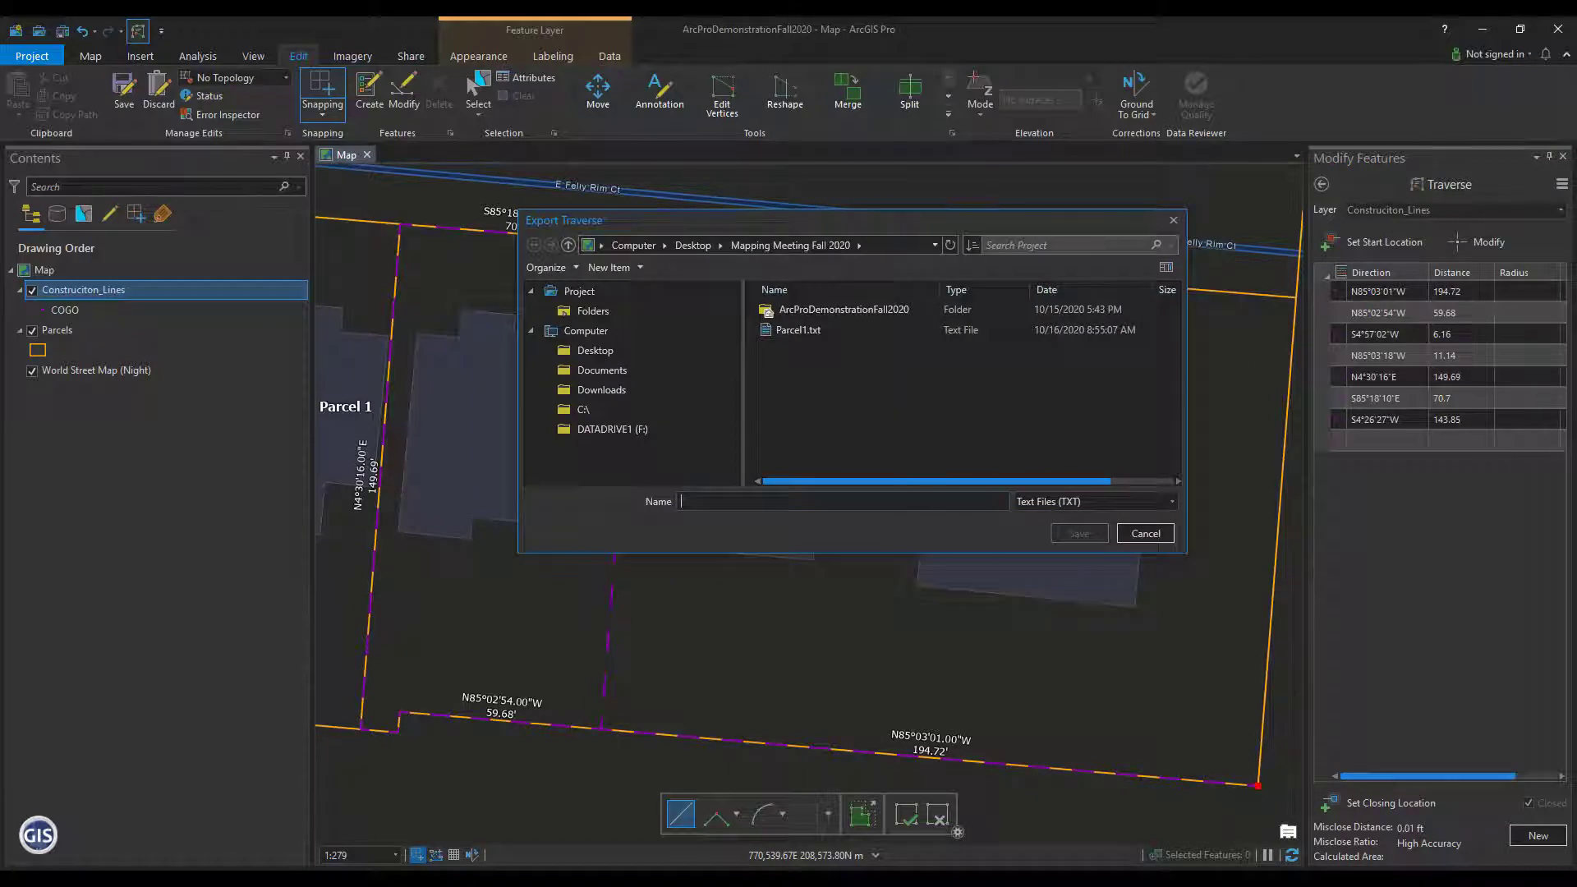
pyautogui.write('Parcel2')
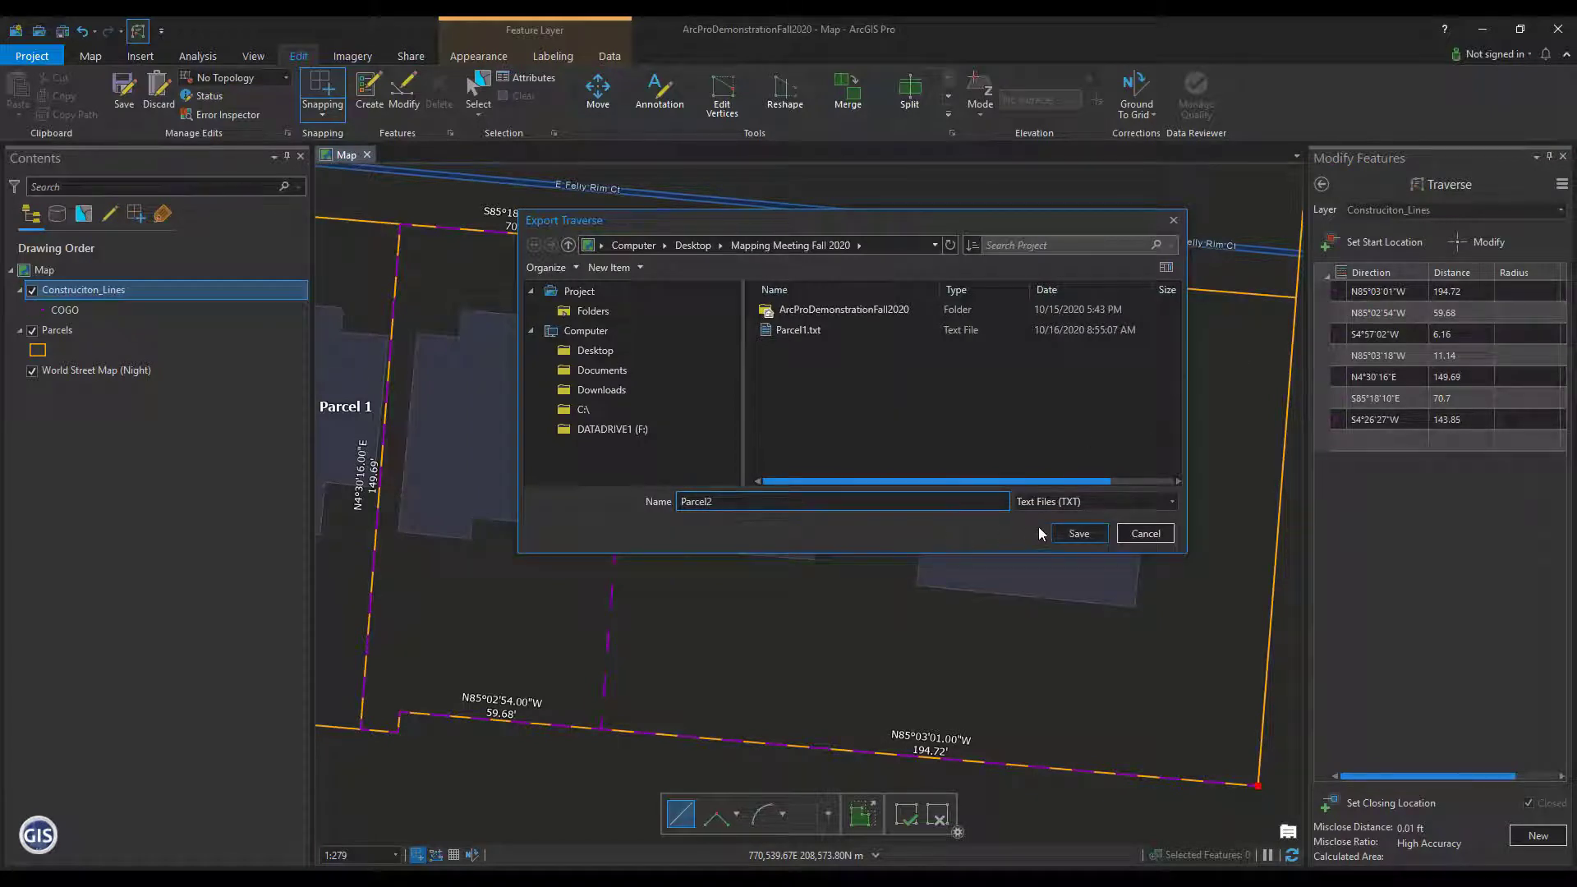
# Step: Save the traverse as Parcel2, then select and delete all seven purple construction lines of Parcel 1
pyautogui.click(1076, 533)
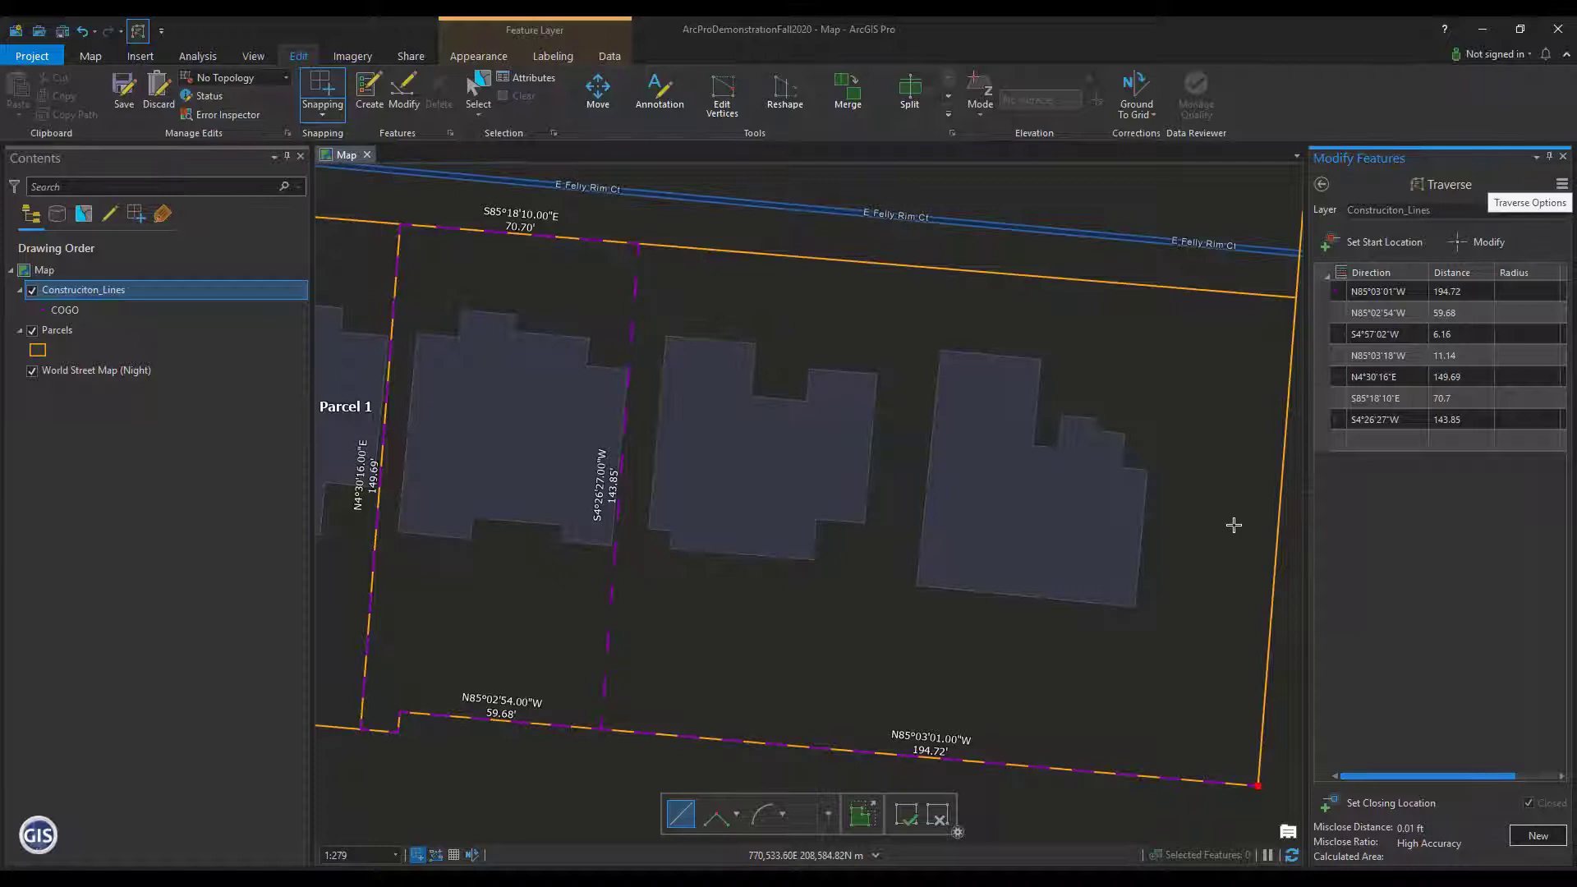
pyautogui.click(478, 92)
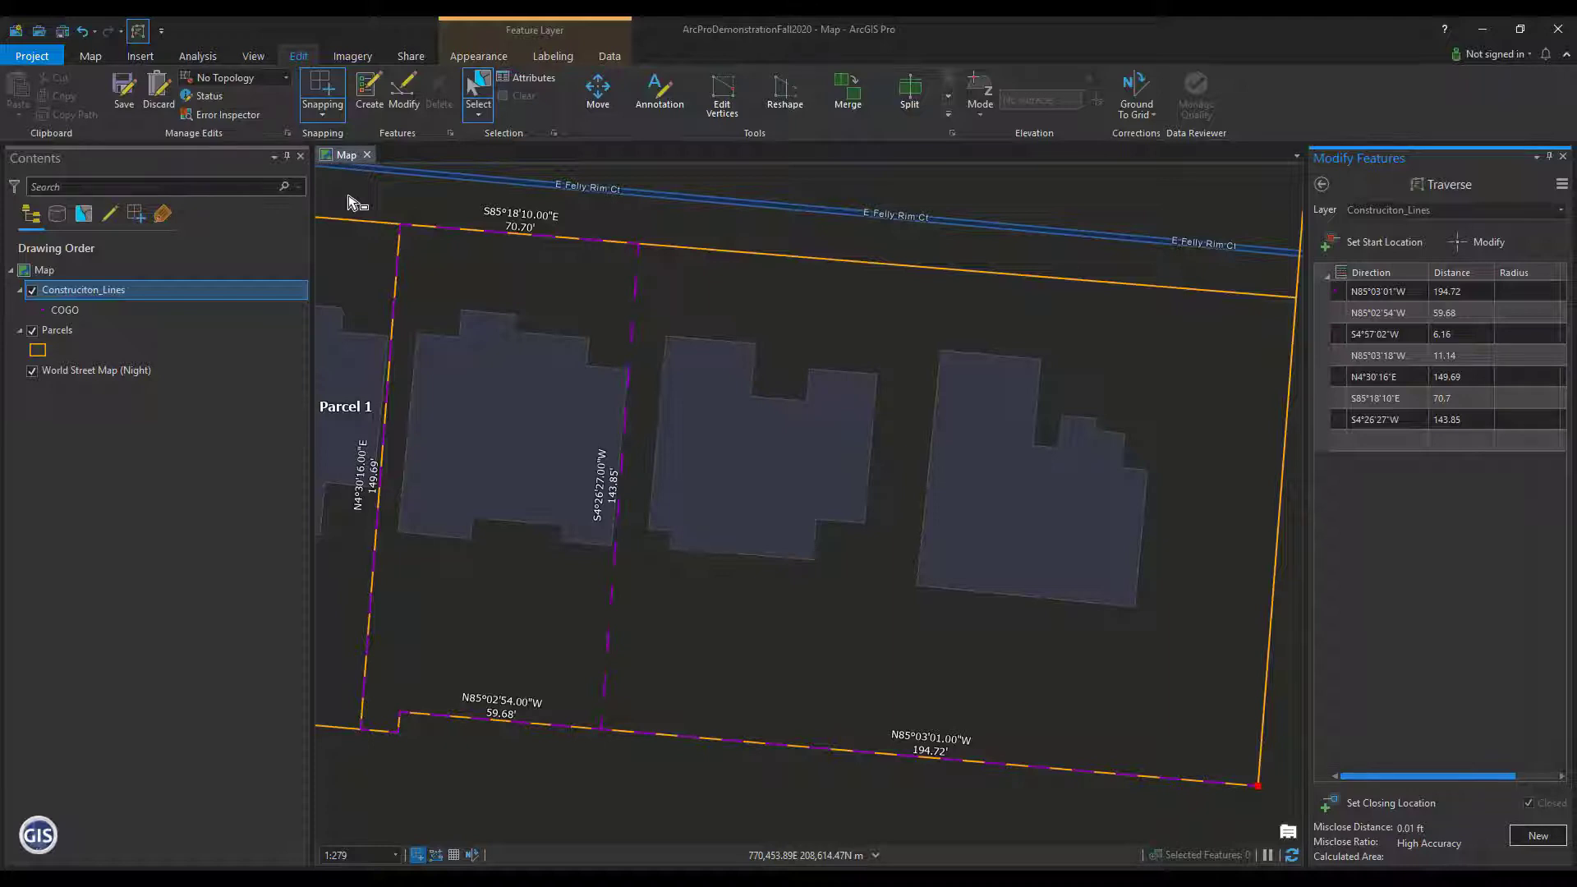
pyautogui.moveTo(345, 197); pyautogui.dragTo(1301, 813)
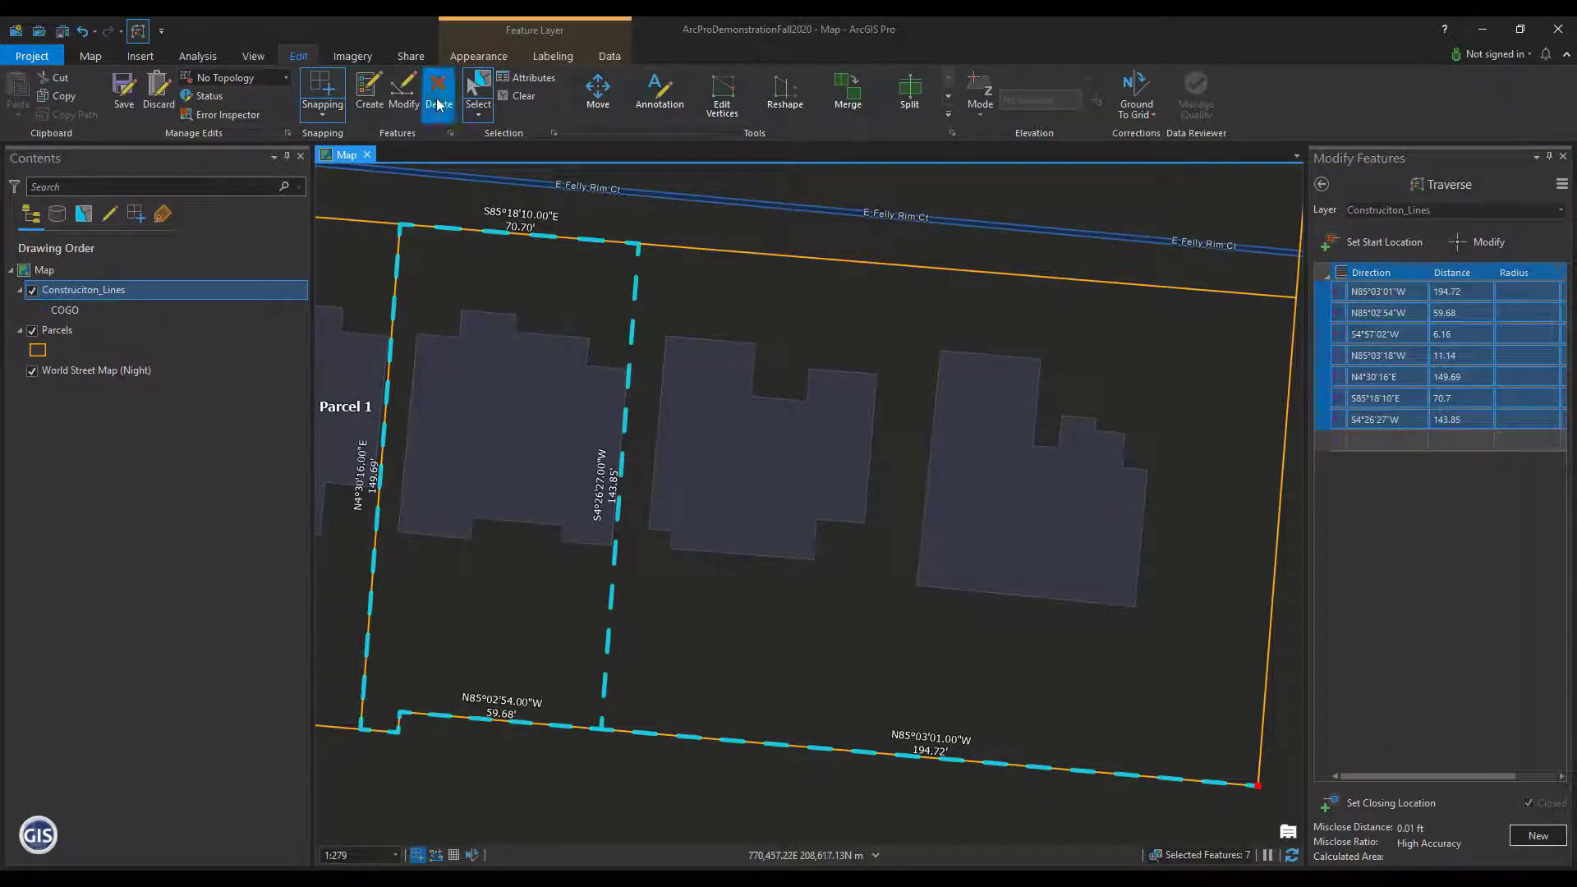
pyautogui.click(439, 93)
pyautogui.click(1562, 185)
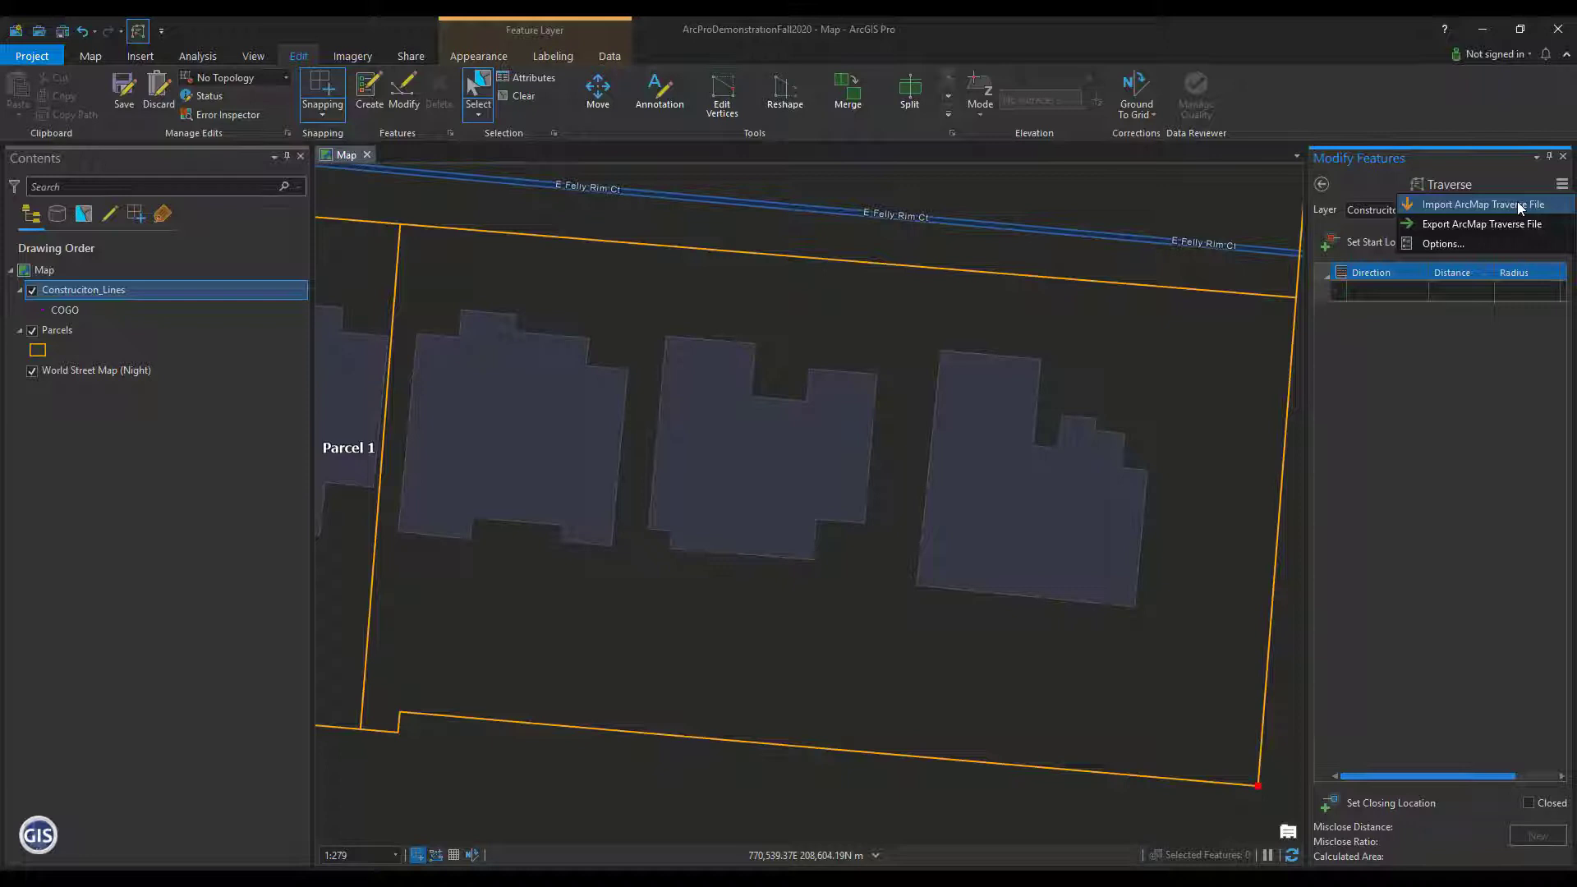
# Step: Begin an ArcMap traverse import, refresh the folder listing and choose Parcel2.txt
pyautogui.click(1517, 206)
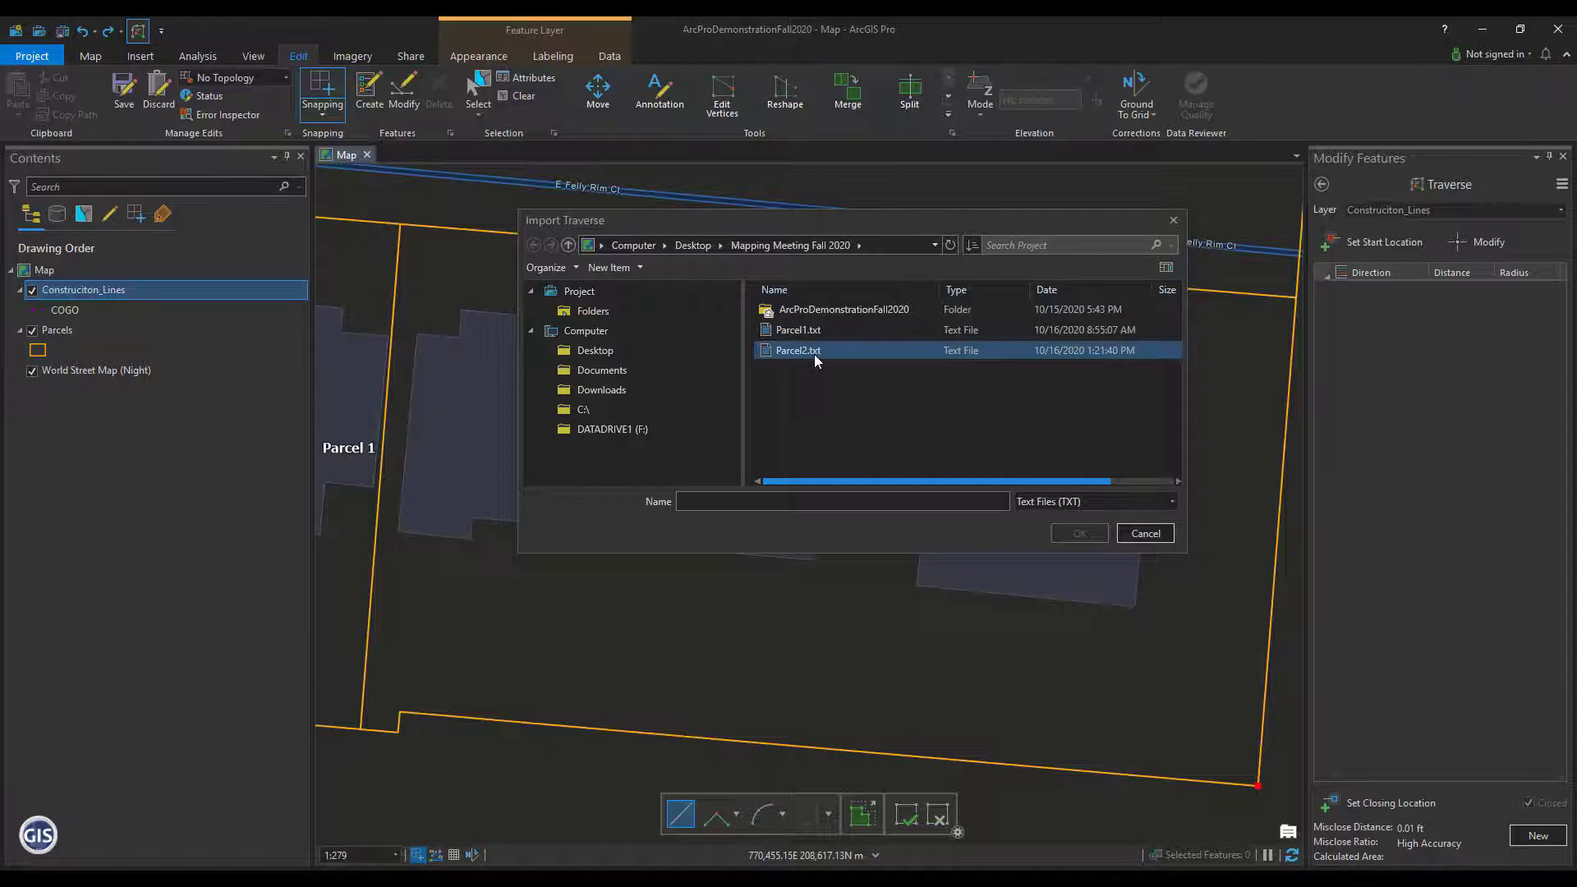
pyautogui.rightClick(817, 392)
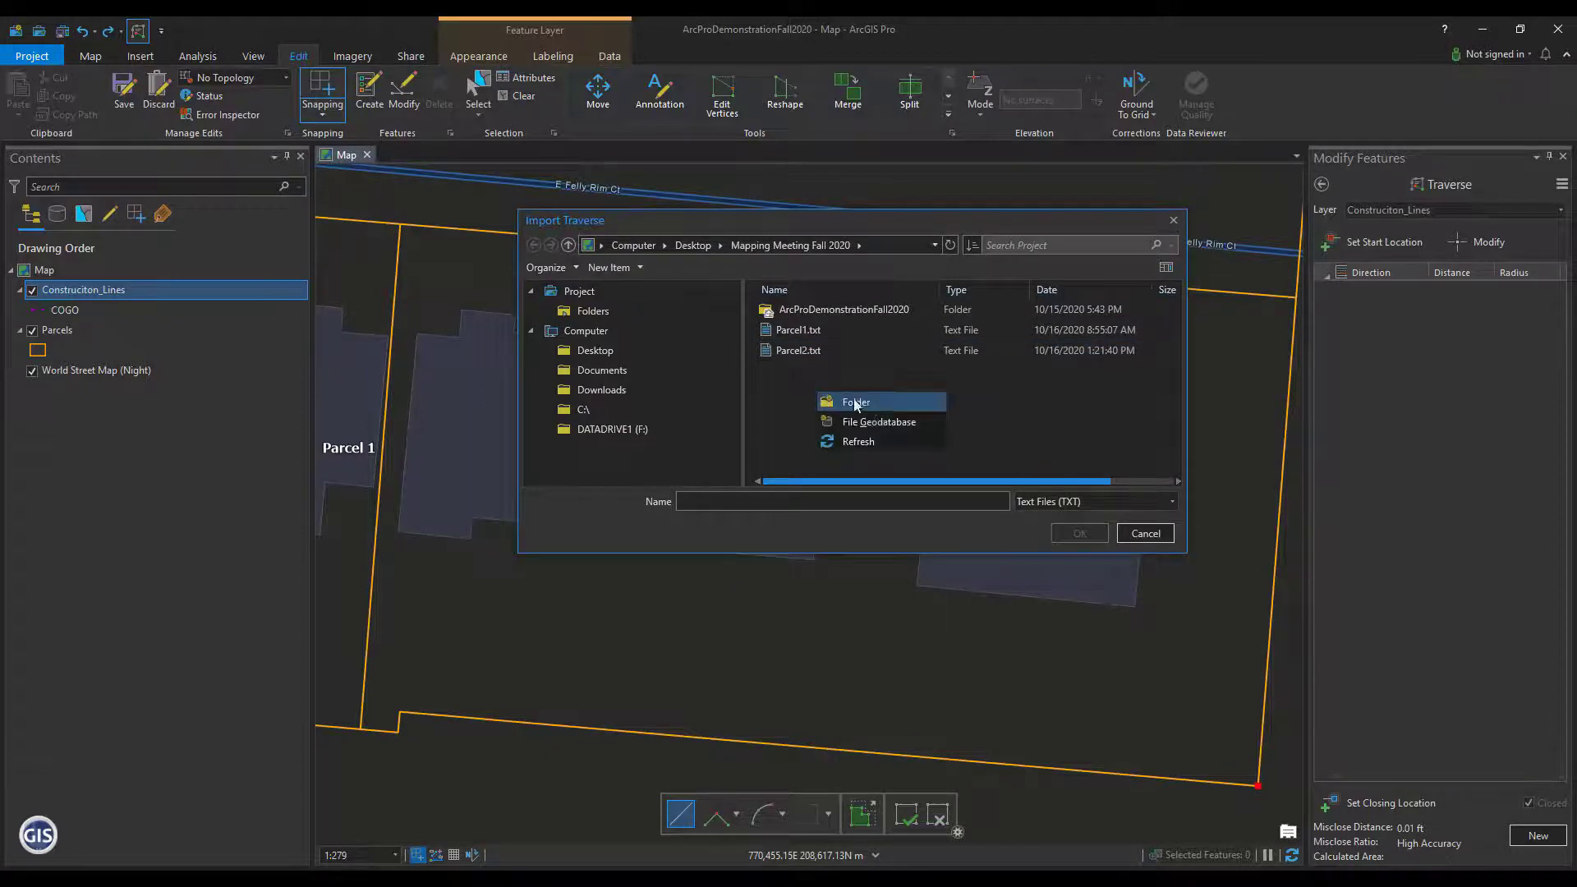
pyautogui.click(888, 442)
pyautogui.click(833, 350)
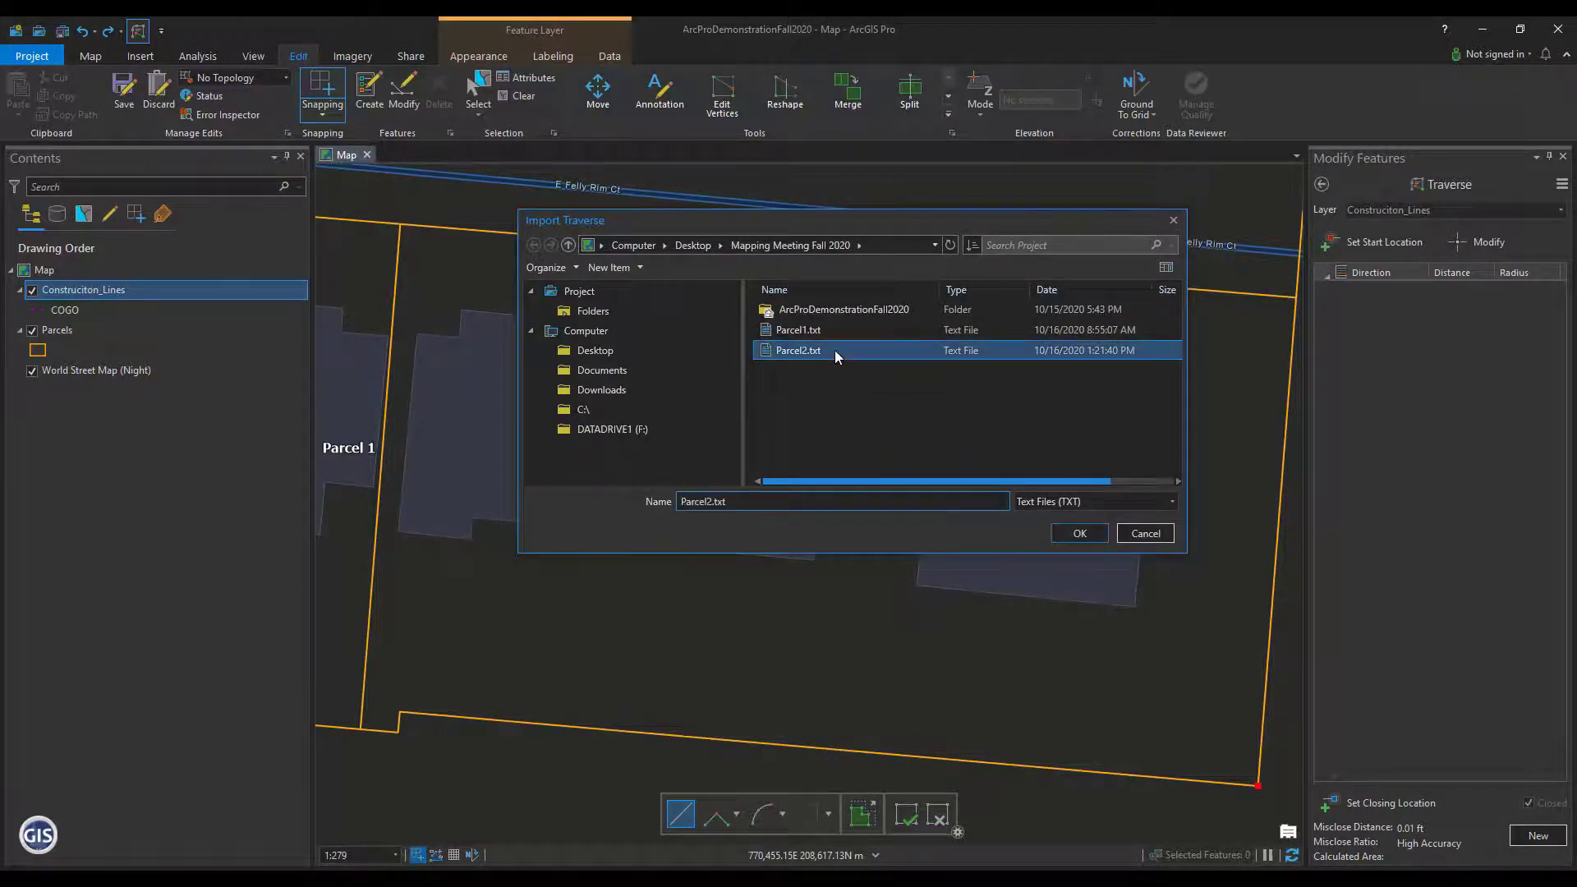
# Step: Confirm the import so Parcel2.txt reloads the seven courses into the table and map
pyautogui.click(1072, 534)
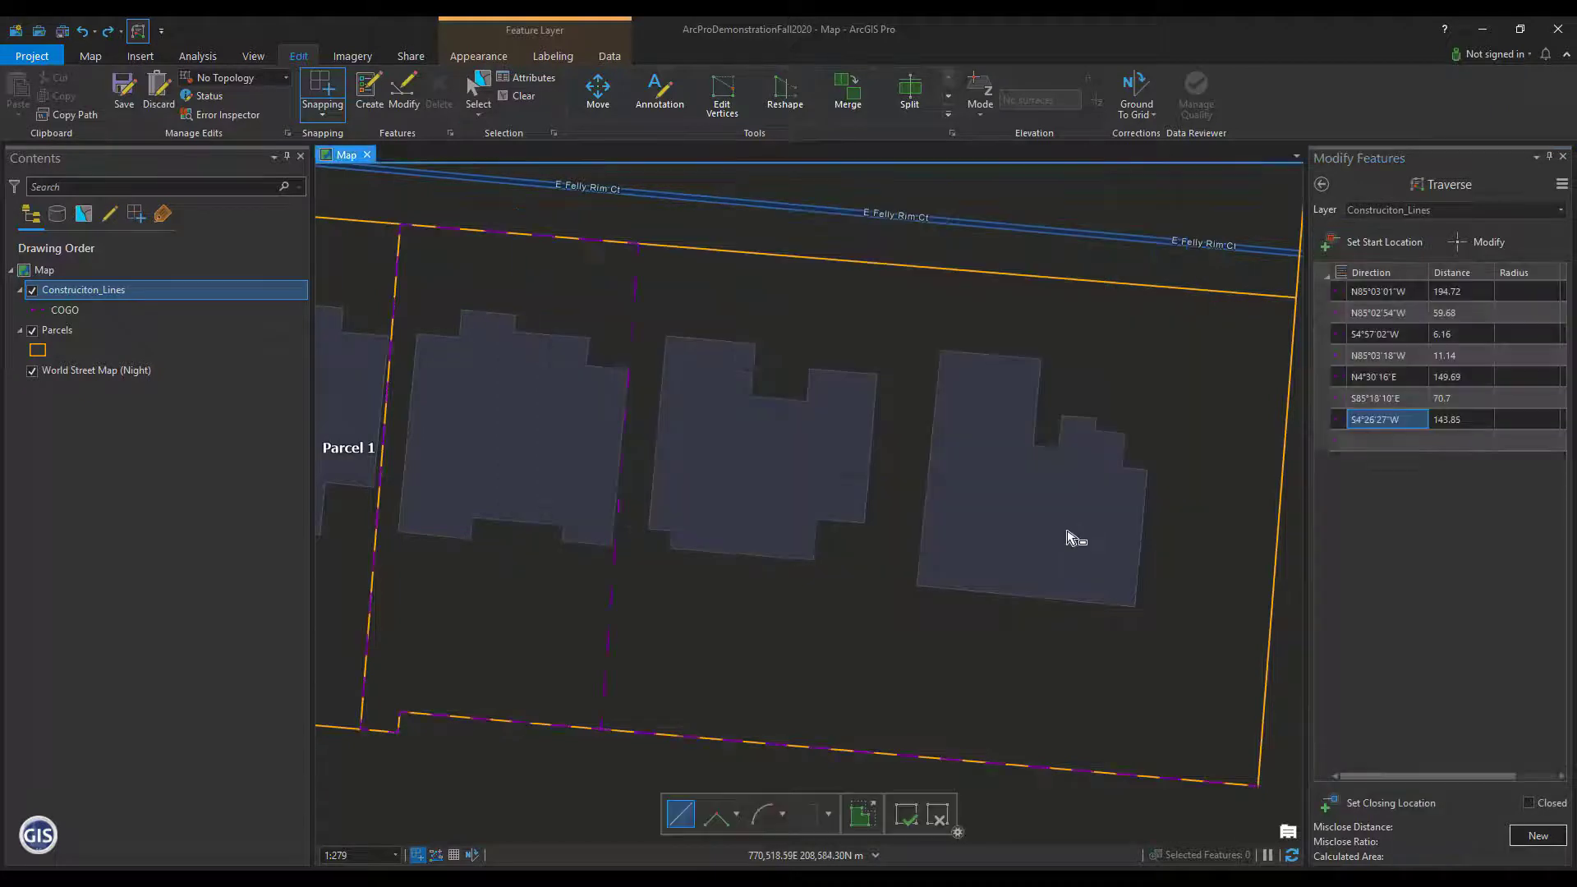